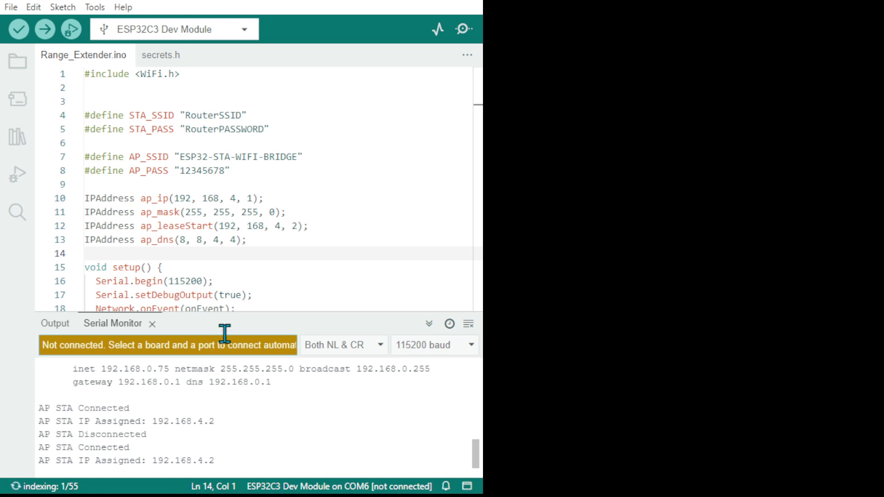
scroll(321, 196, down, 2)
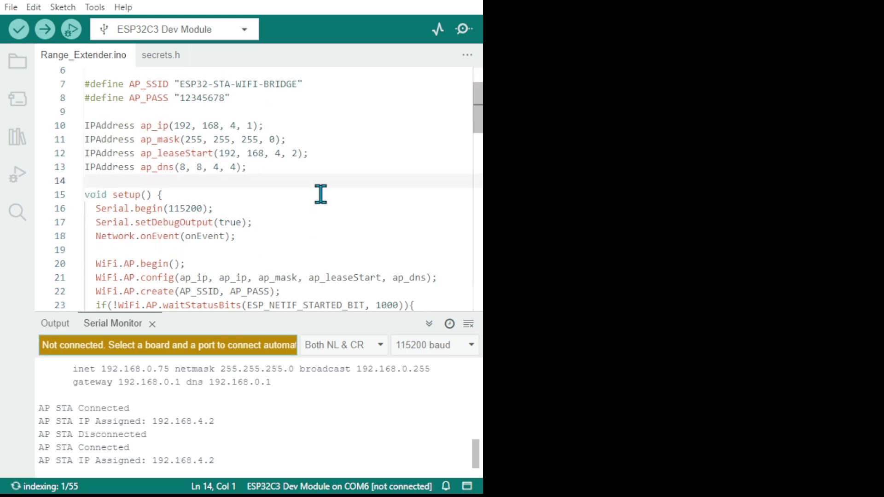
scroll(321, 195, down, 1)
scroll(320, 194, down, 1)
scroll(320, 192, down, 1)
scroll(320, 190, down, 1)
scroll(321, 190, down, 1)
scroll(320, 189, down, 1)
scroll(321, 190, down, 2)
scroll(321, 190, down, 2)
scroll(320, 190, down, 2)
scroll(320, 190, down, 2)
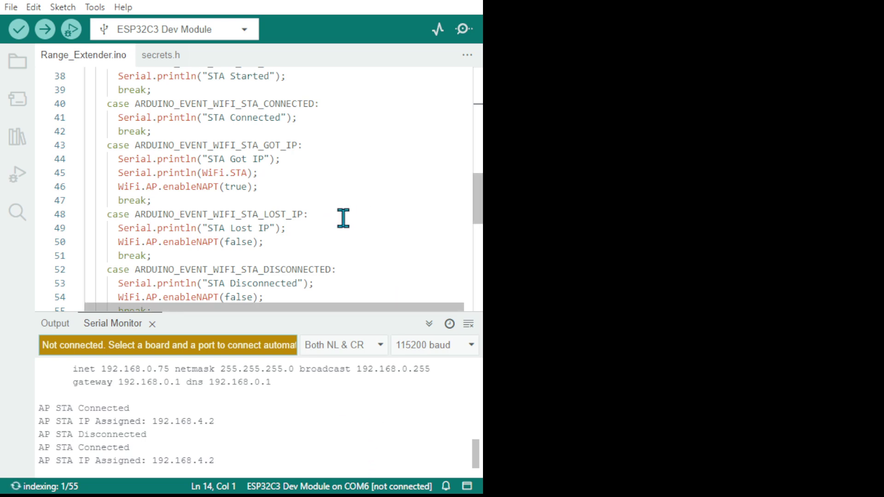
scroll(351, 227, down, 1)
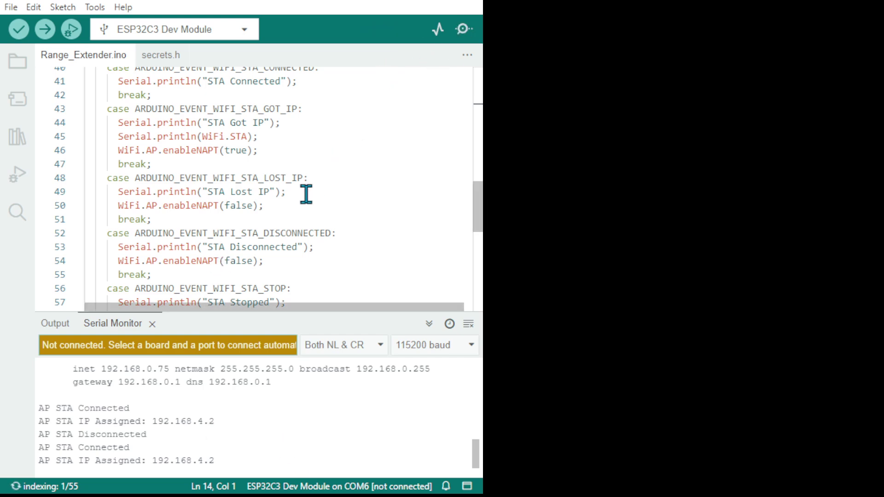
scroll(311, 188, up, 2)
scroll(313, 184, up, 4)
scroll(313, 185, up, 2)
scroll(314, 182, up, 2)
scroll(313, 181, up, 2)
scroll(315, 178, up, 1)
scroll(314, 178, up, 2)
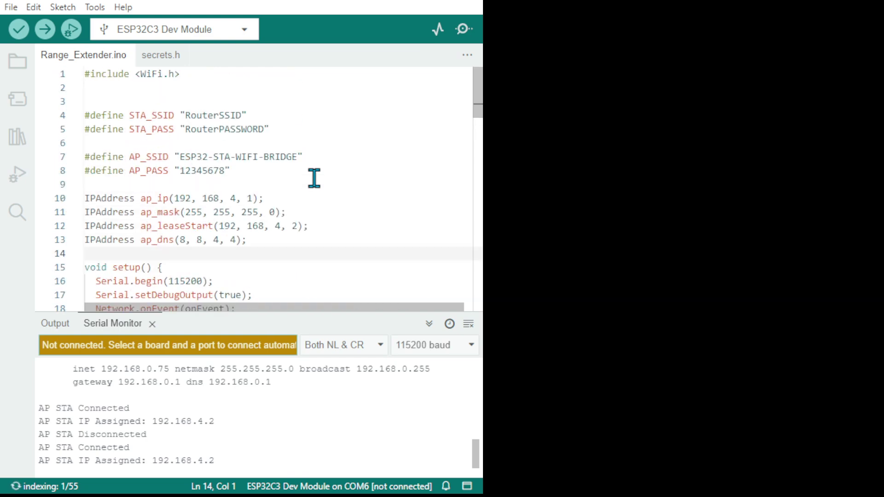